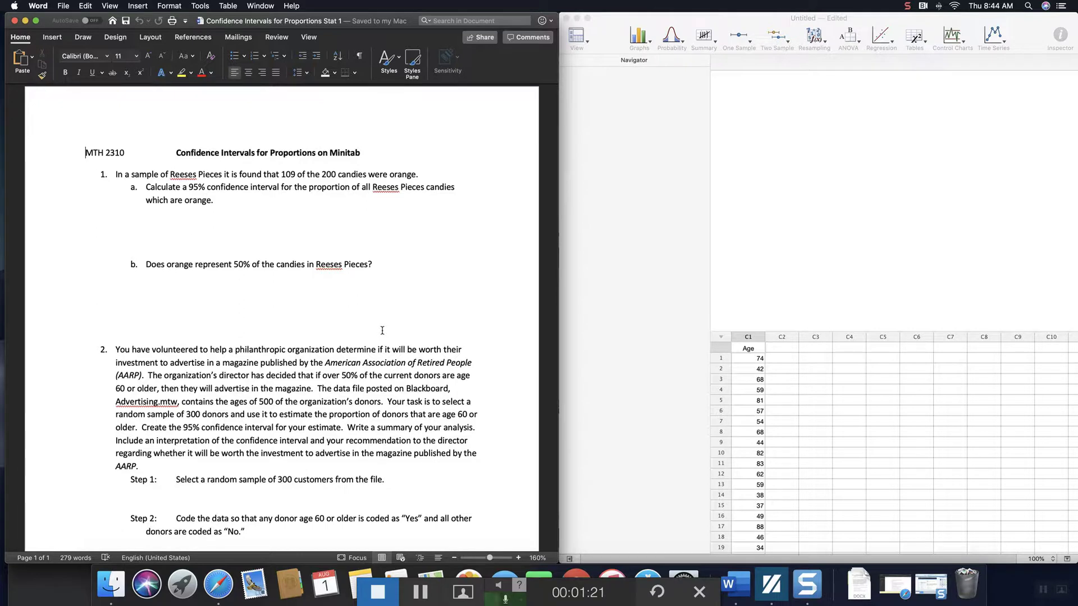
click(387, 309)
click(798, 223)
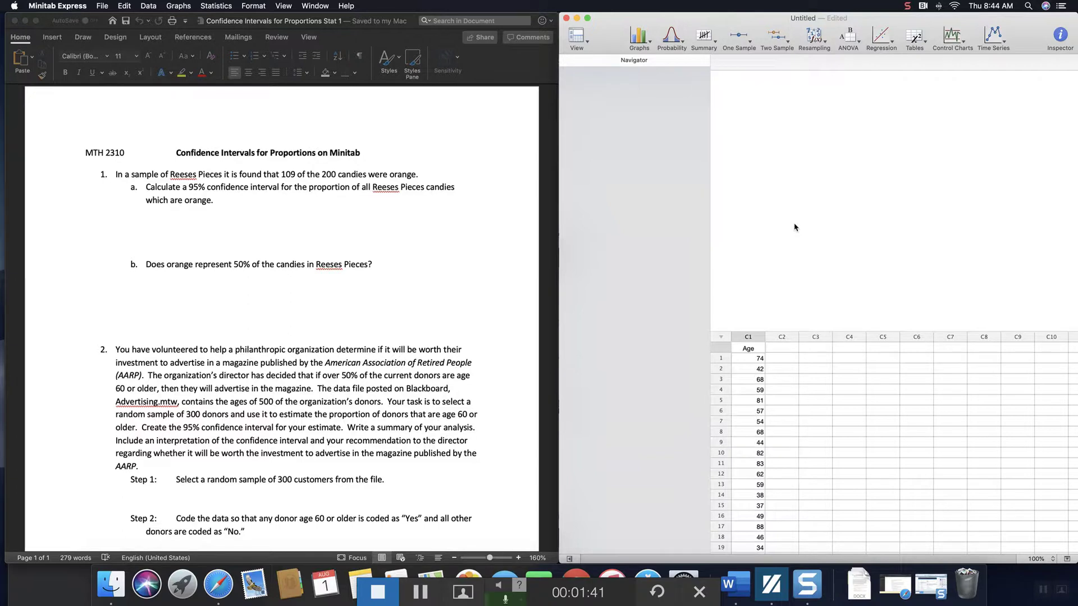
click(751, 46)
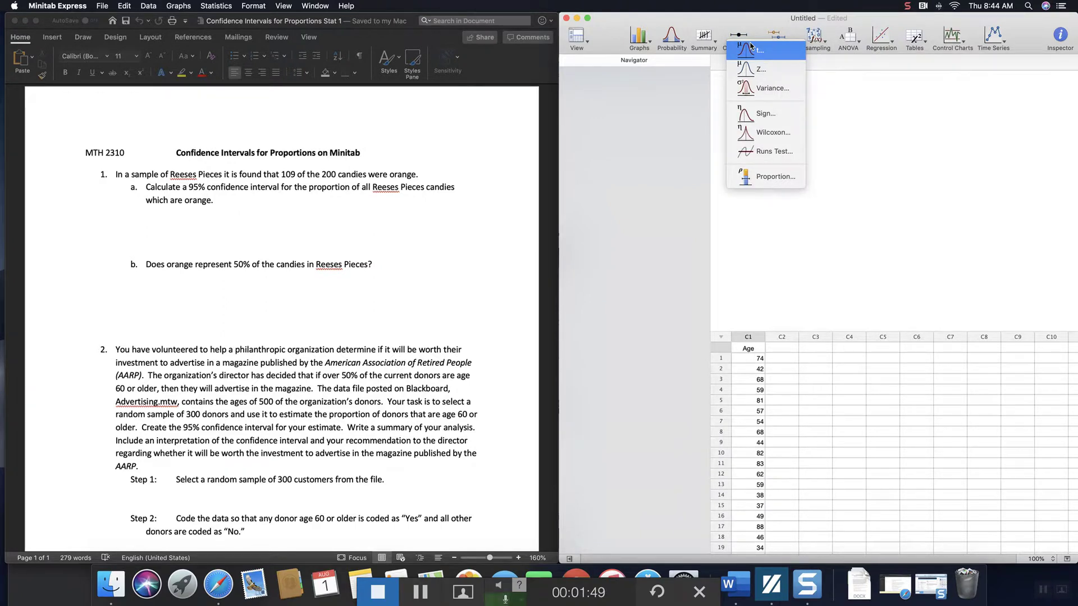
click(905, 158)
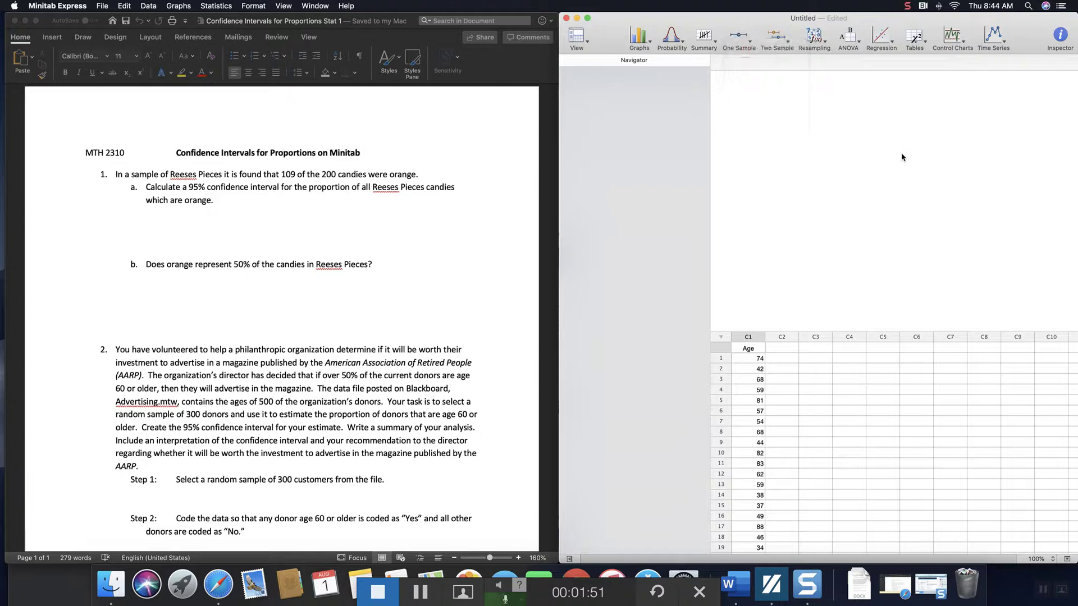
click(219, 7)
mouse_move(281, 46)
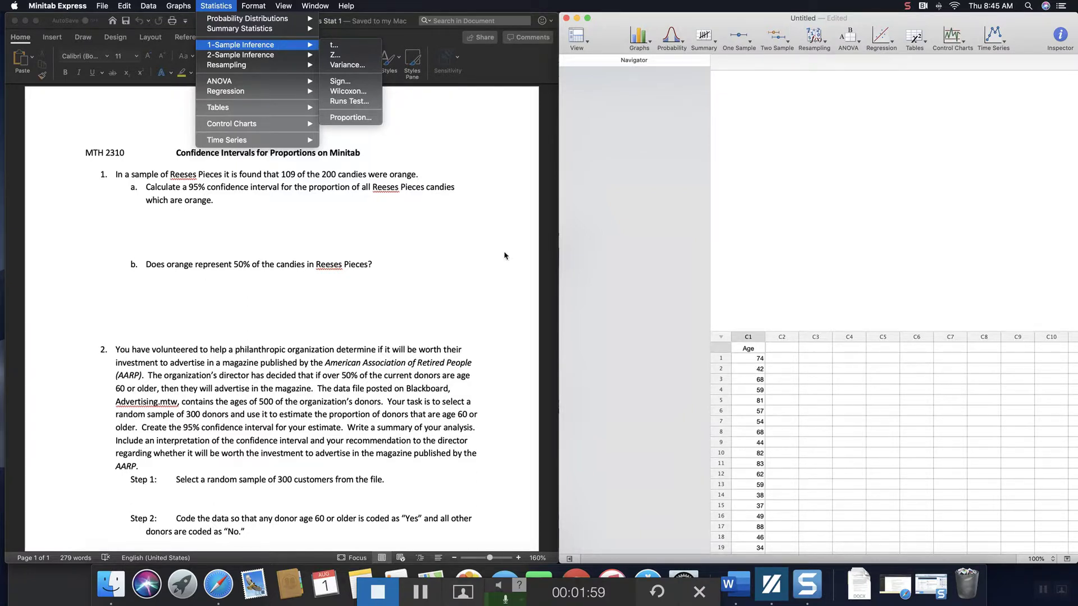
click(452, 243)
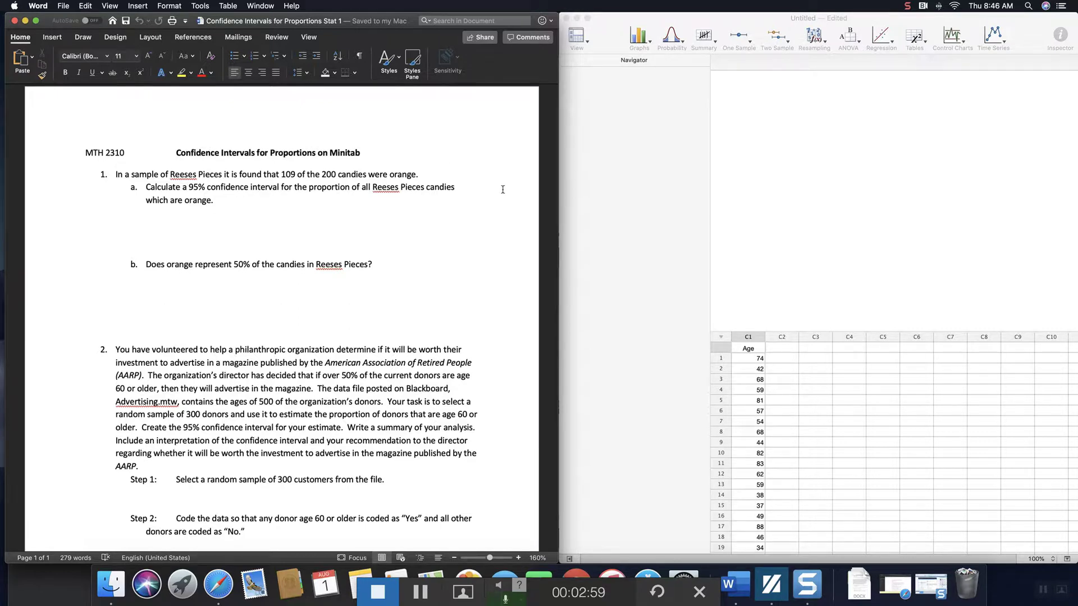
Step: Start a 1-Sample Proportion analysis in Minitab Express using summarized data, with 109 events and 200 trials
click(717, 81)
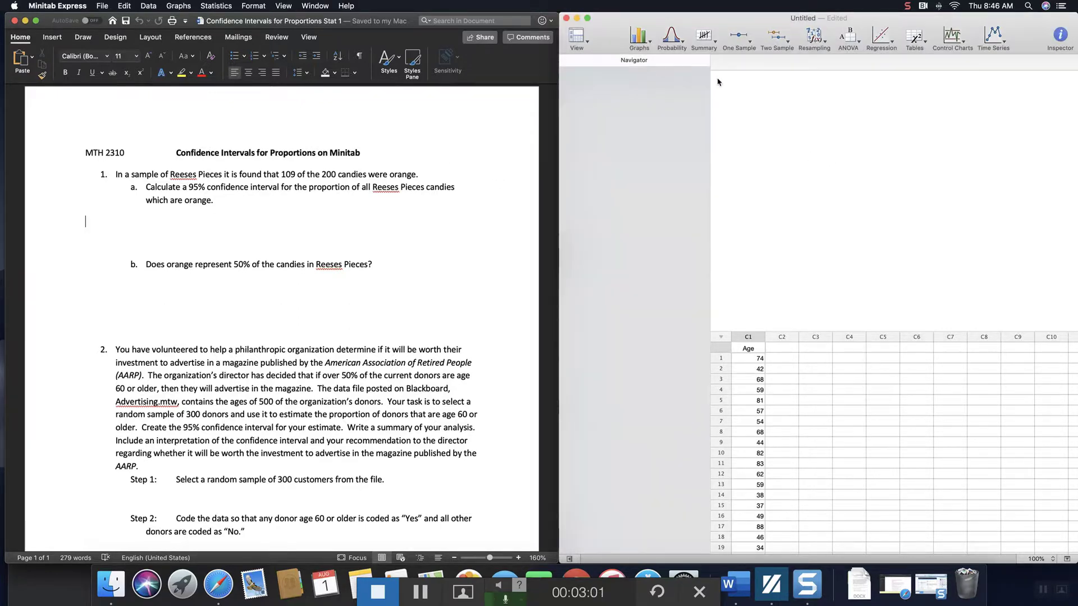
click(750, 45)
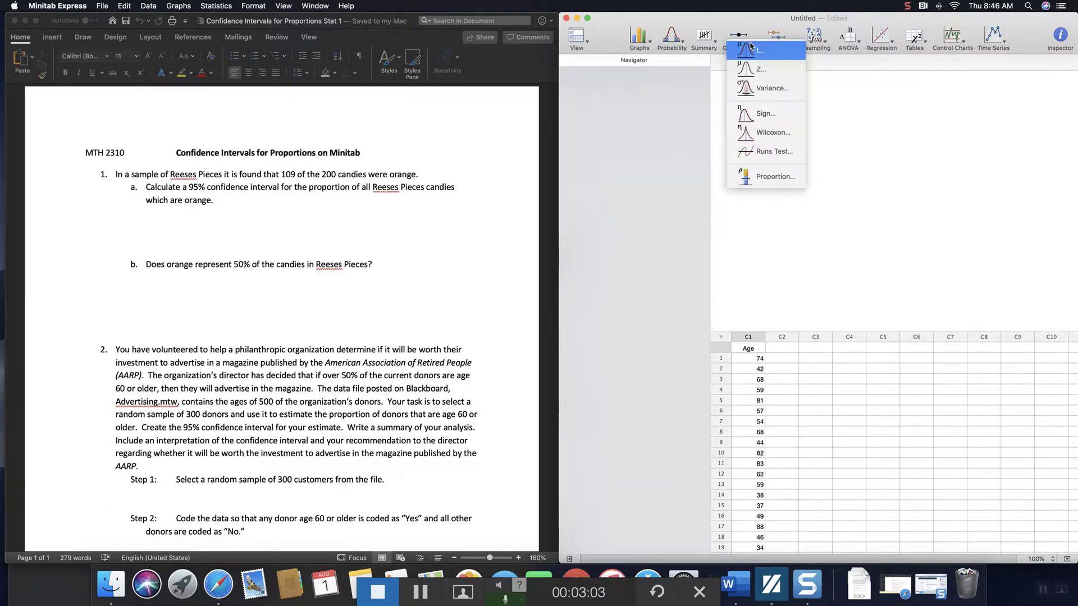
click(778, 181)
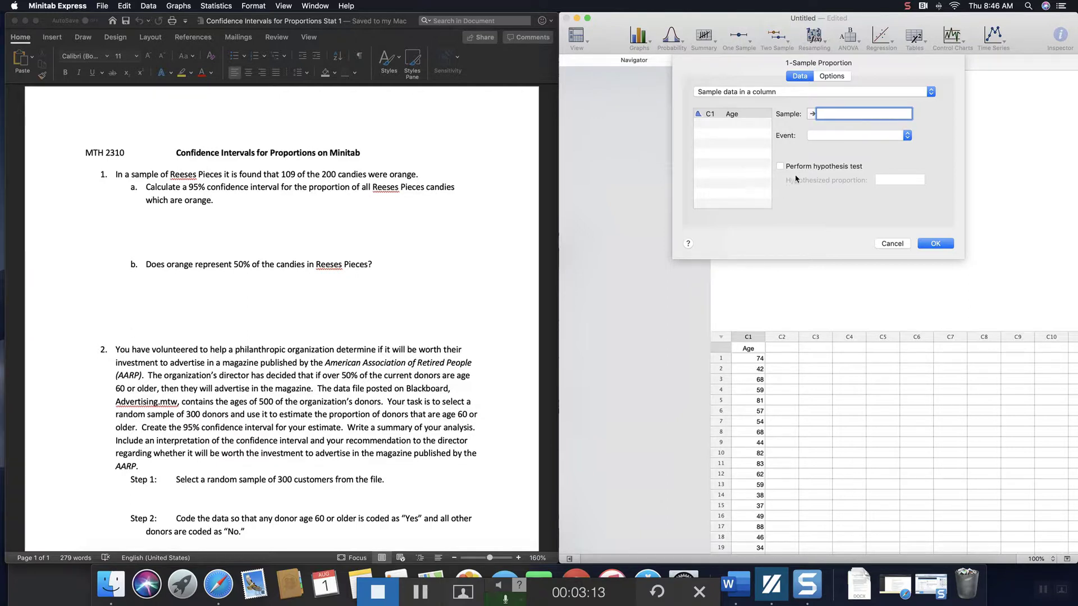
click(723, 95)
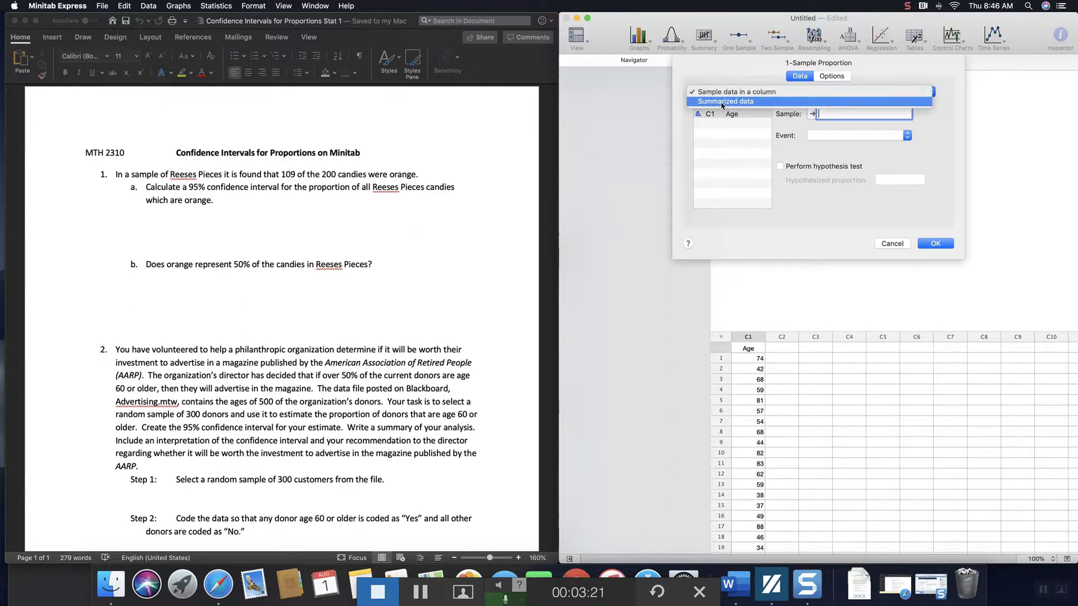
click(721, 106)
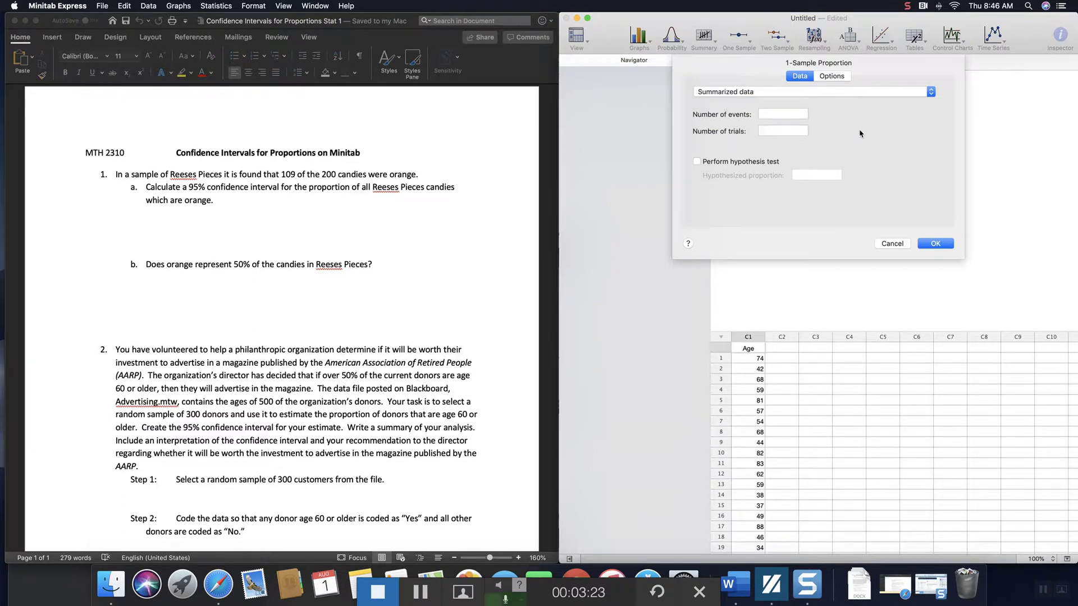
click(784, 114)
text(109)
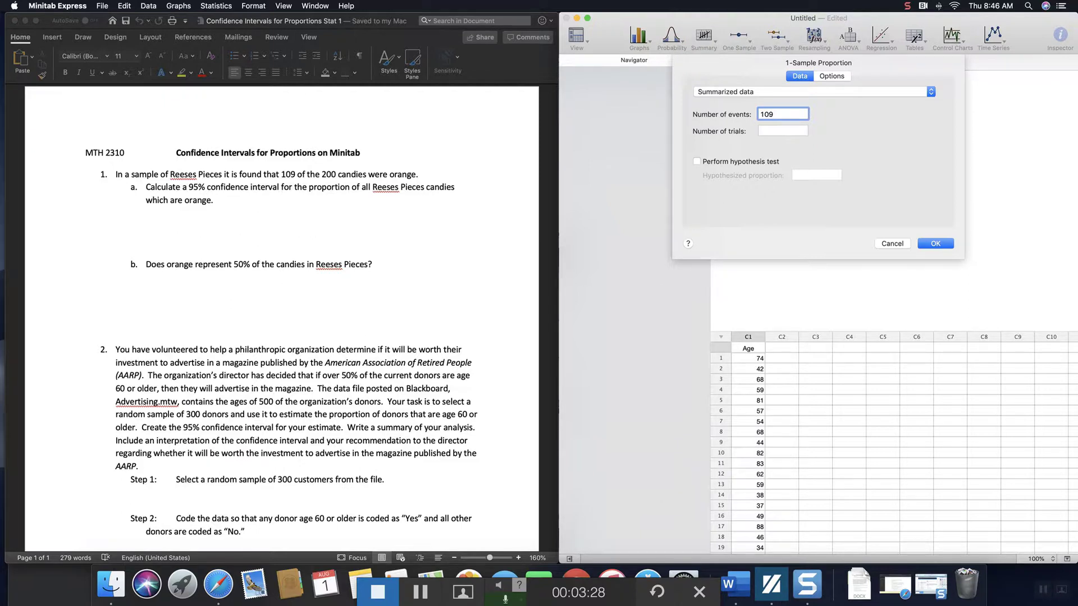
click(786, 132)
text(200)
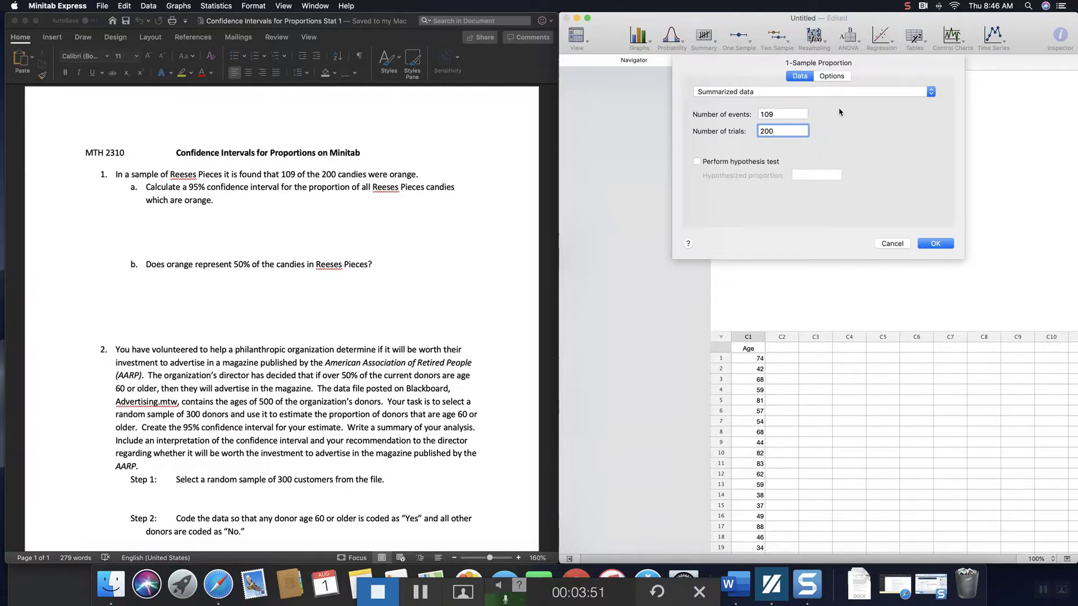
Step: Set the method of the 1-Sample Proportion analysis to Normal approximation
click(831, 79)
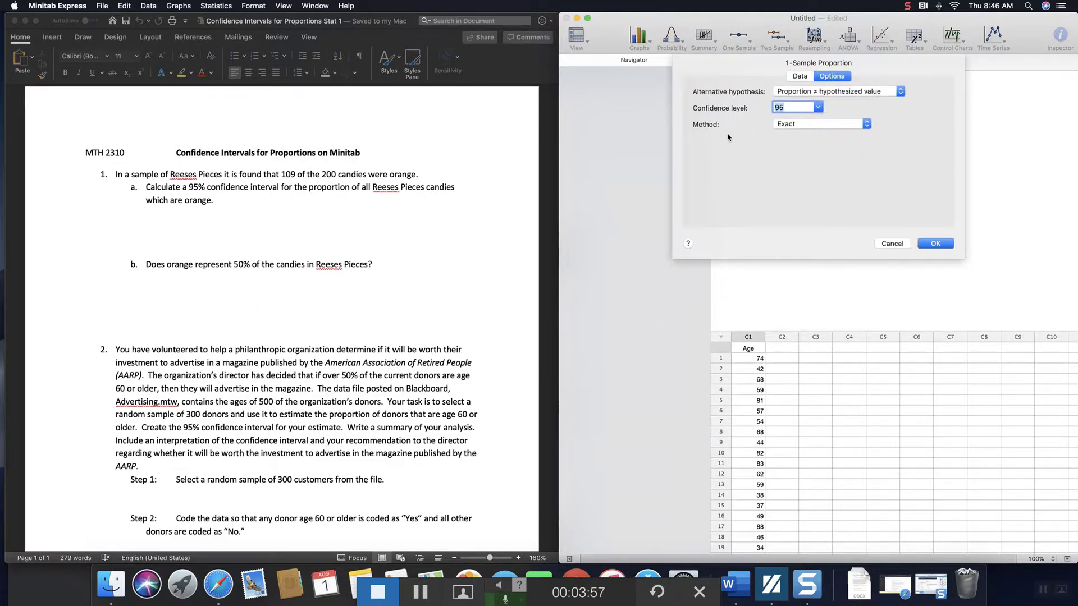
click(814, 128)
click(813, 138)
Step: Try a confidence level of 98 for the proportion interval, and restore it to 95
click(818, 108)
click(818, 109)
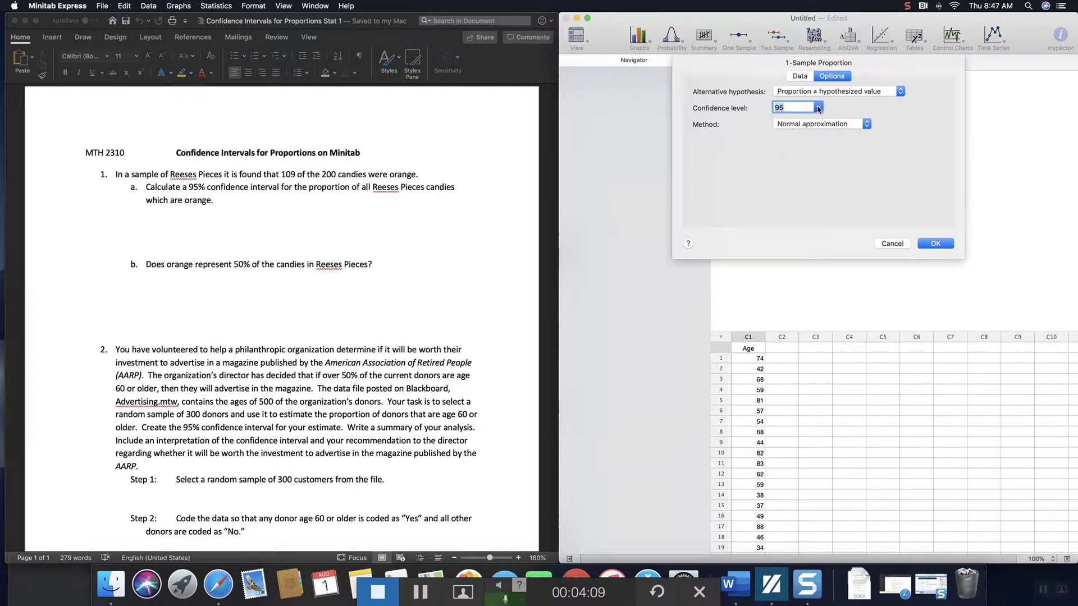
click(796, 109)
click(819, 109)
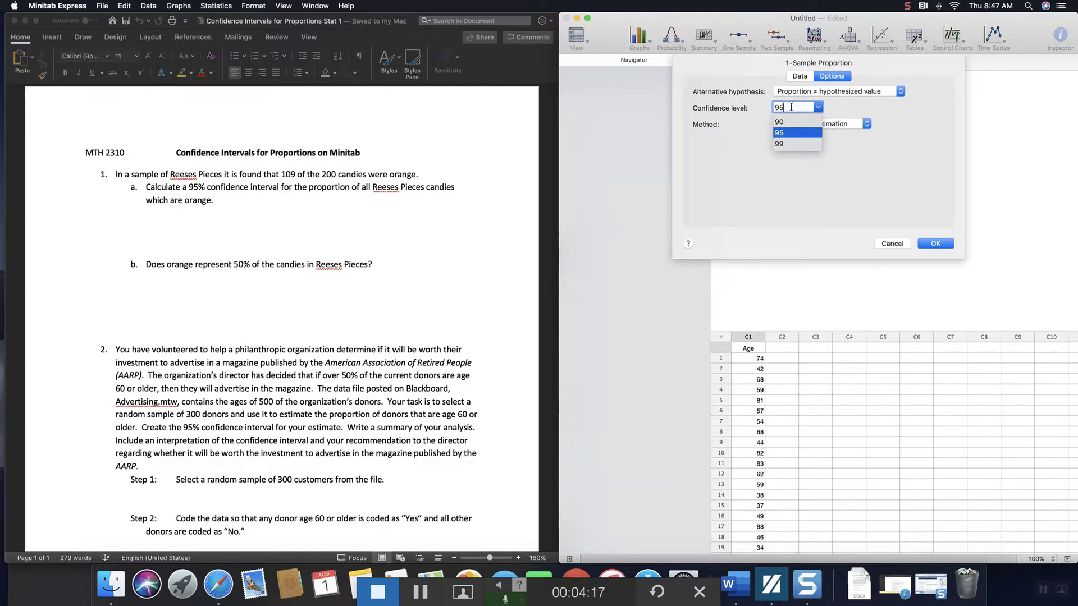
key(BackSpace)
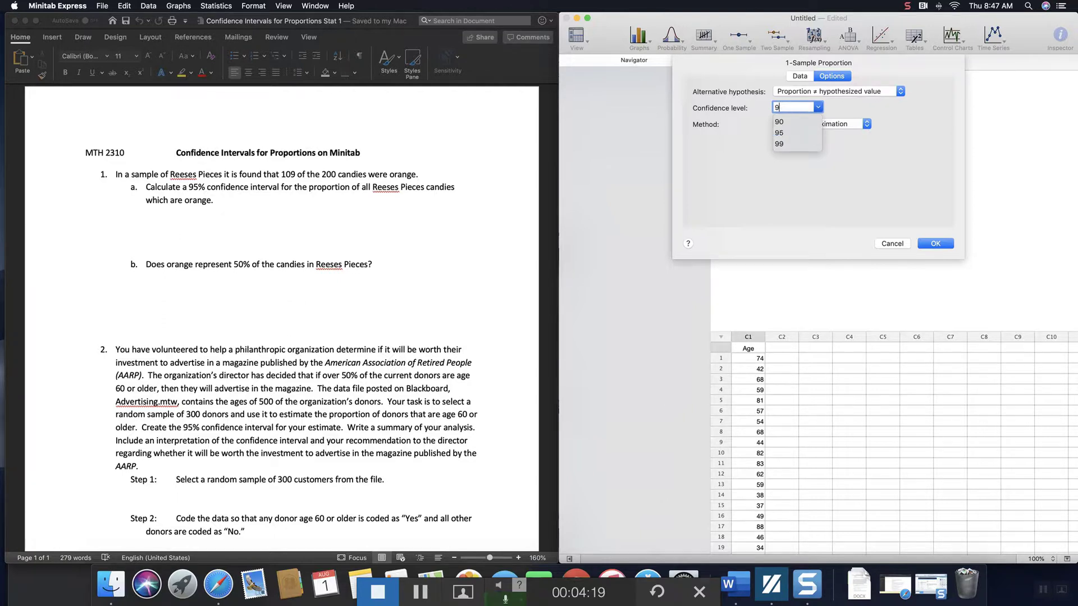
text(8)
key(BackSpace)
text(5)
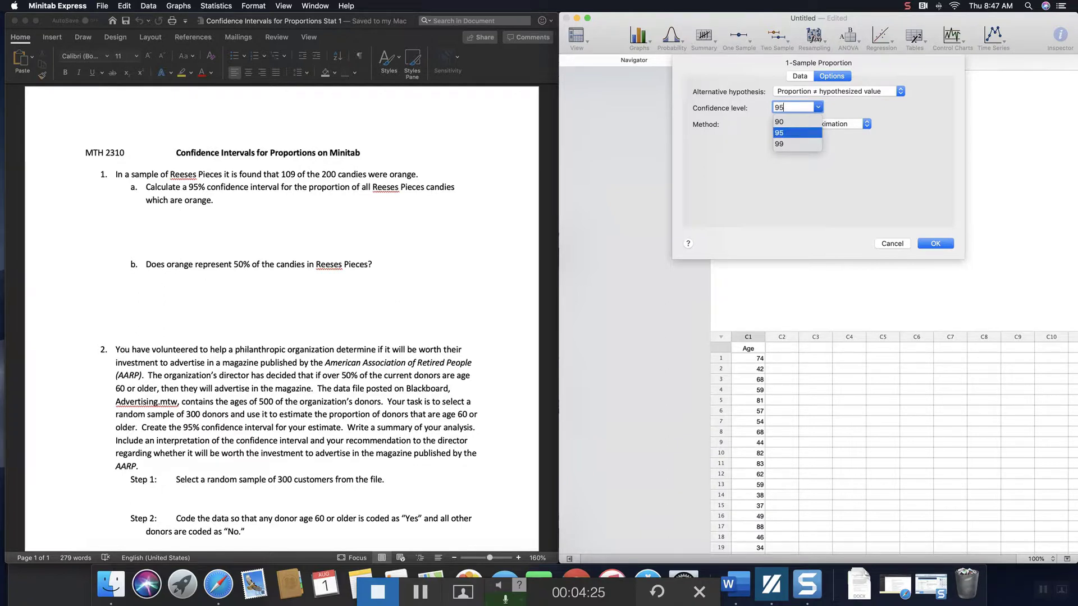
click(867, 168)
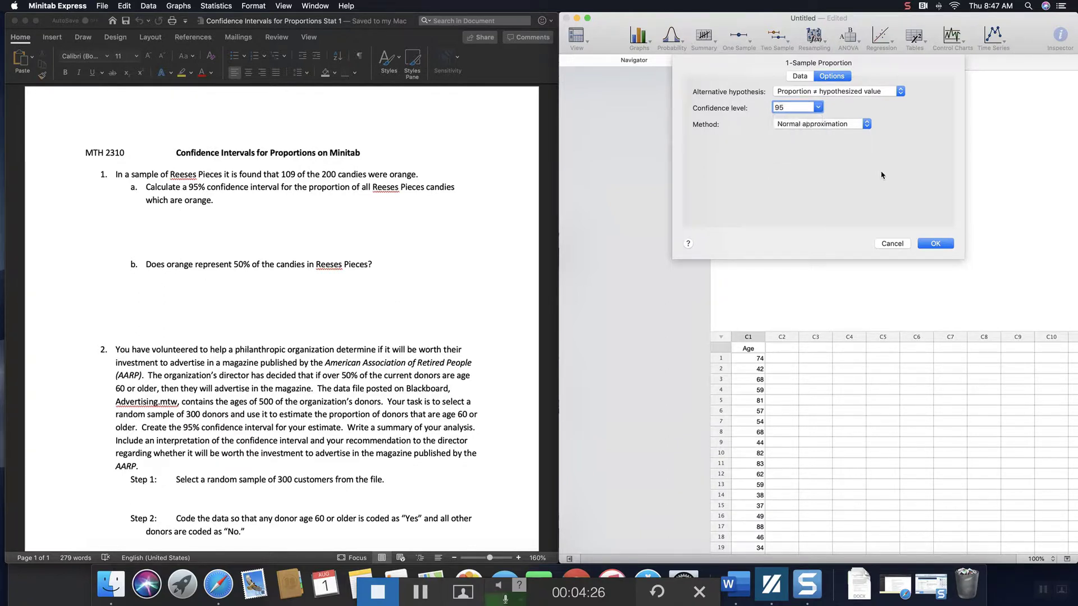
Step: Run the 1-Sample Proportion analysis with the alternative hypothesis kept at "Proportion ≠ hypothesized value", and select the Descriptive Statistics table in the output
click(824, 93)
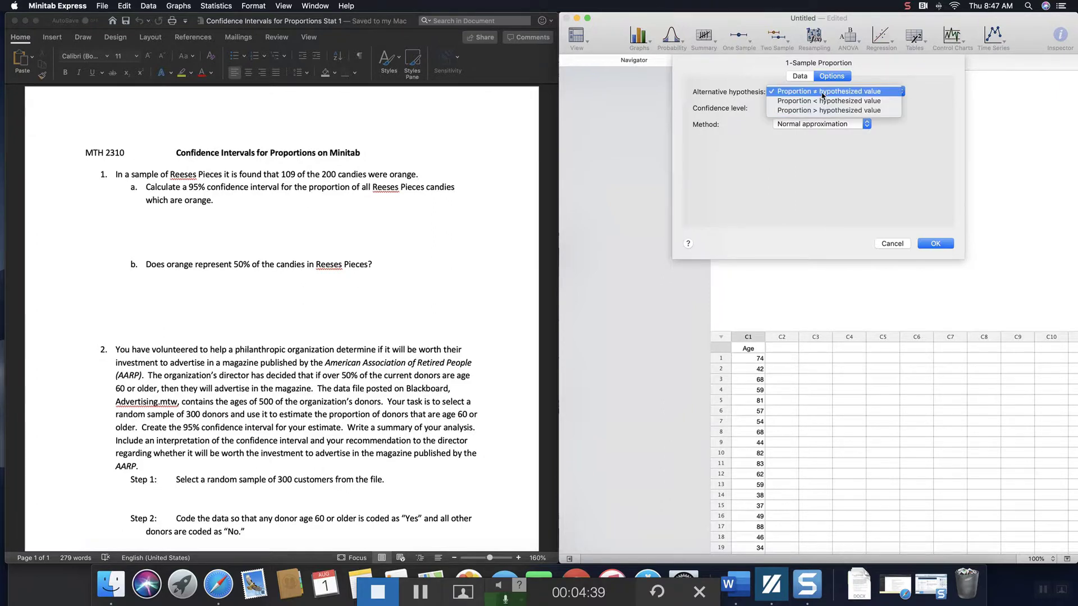
click(823, 96)
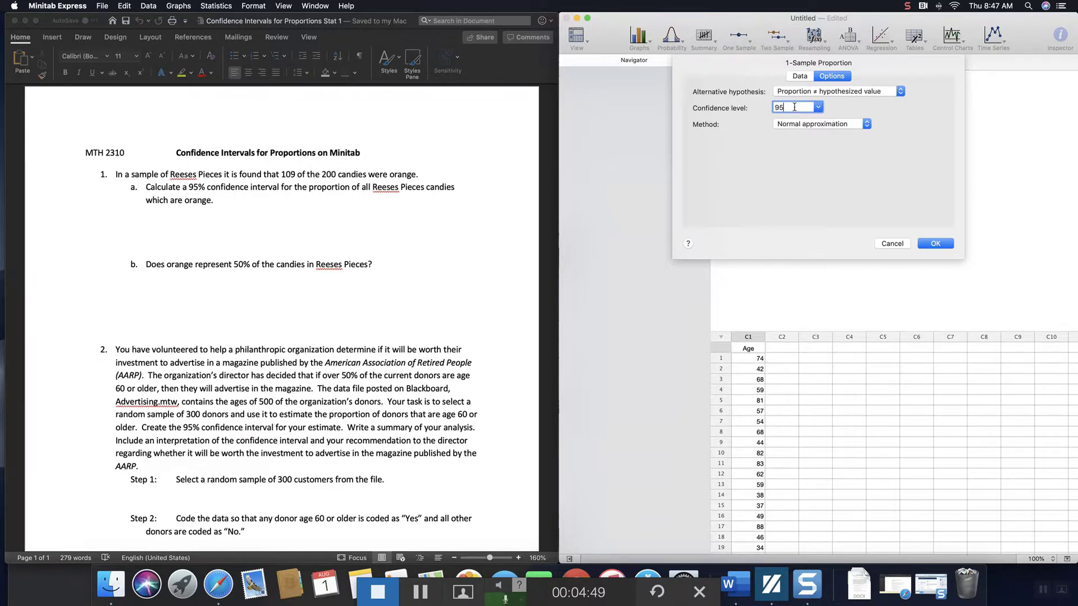
click(937, 245)
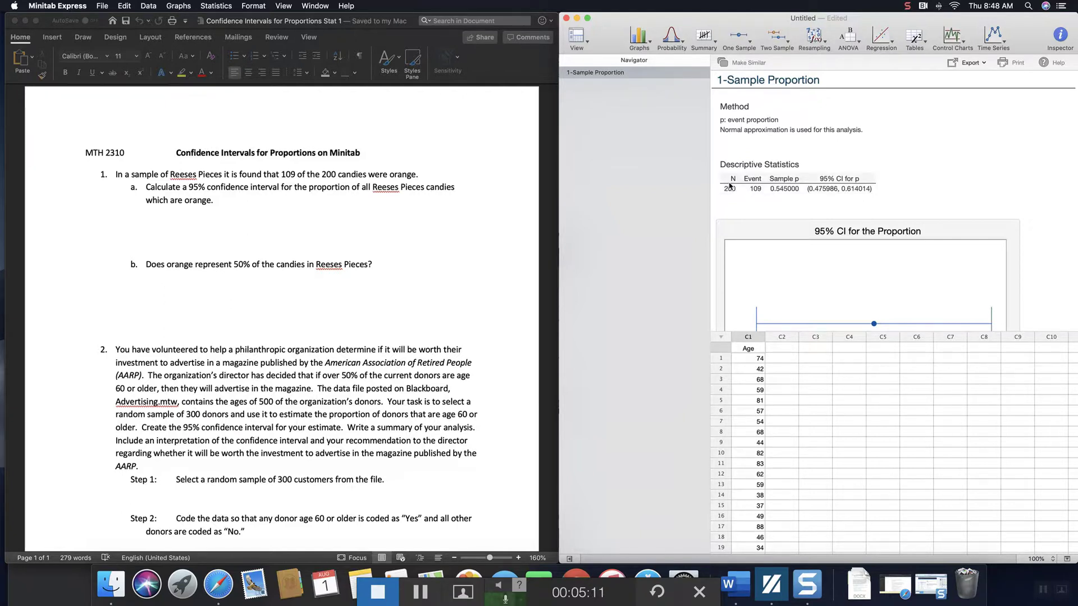
click(827, 194)
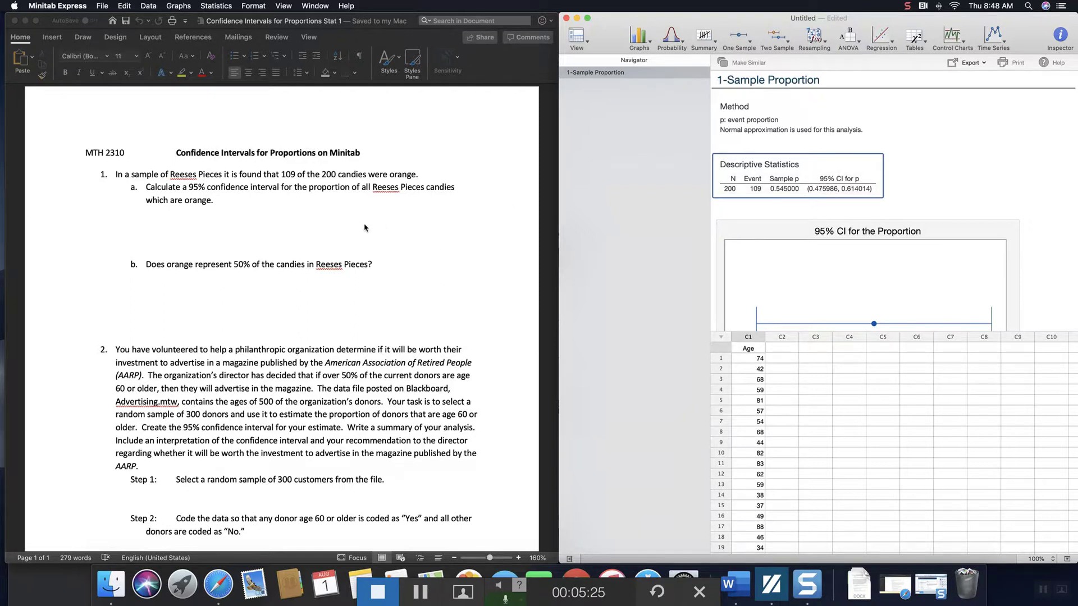
Step: Switch to Word and enter the confidence interval "(0.475986, 0.614014)" below question 1a in red 20 pt text
click(200, 227)
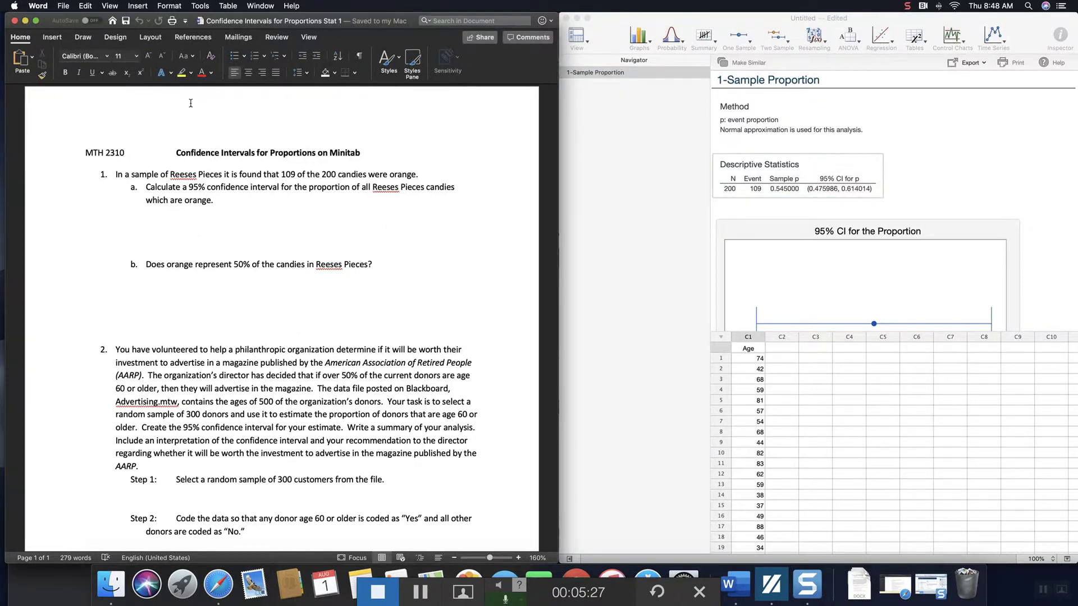
click(201, 73)
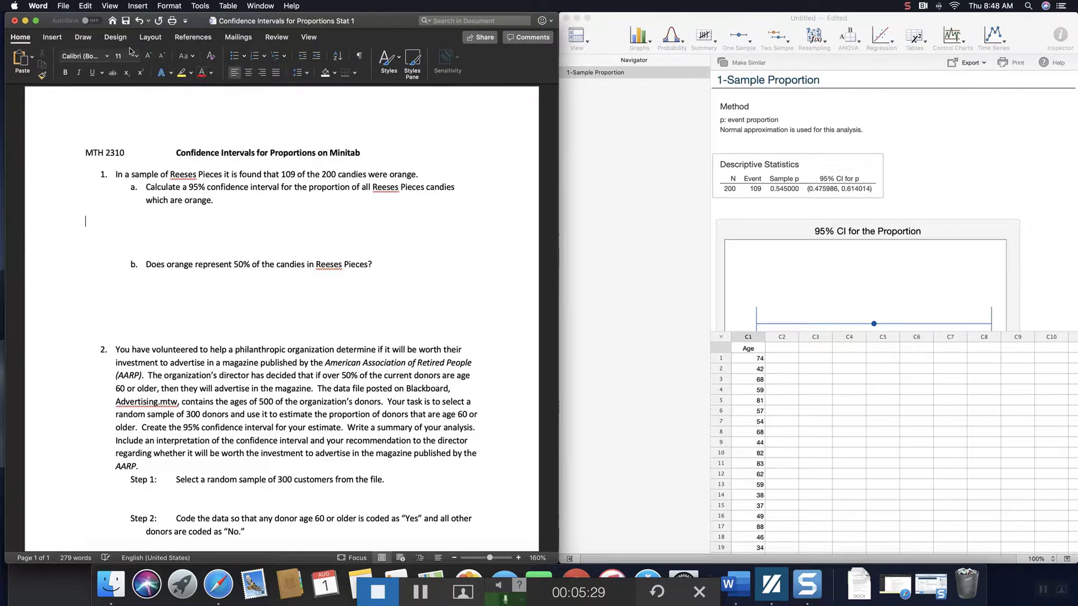
click(148, 56)
click(148, 56)
click(148, 56)
click(148, 55)
click(148, 56)
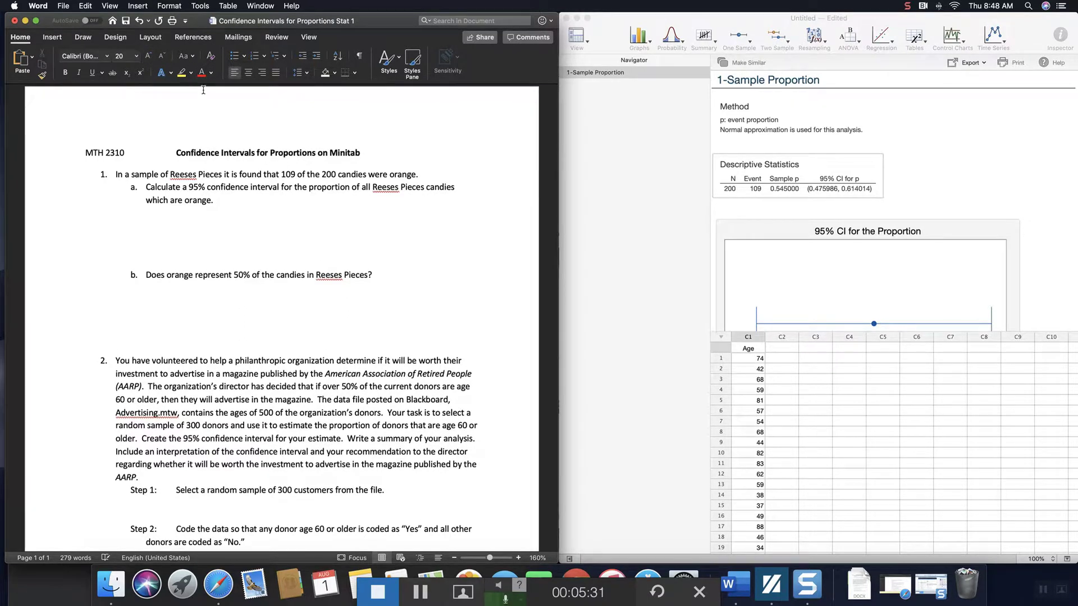
text(()
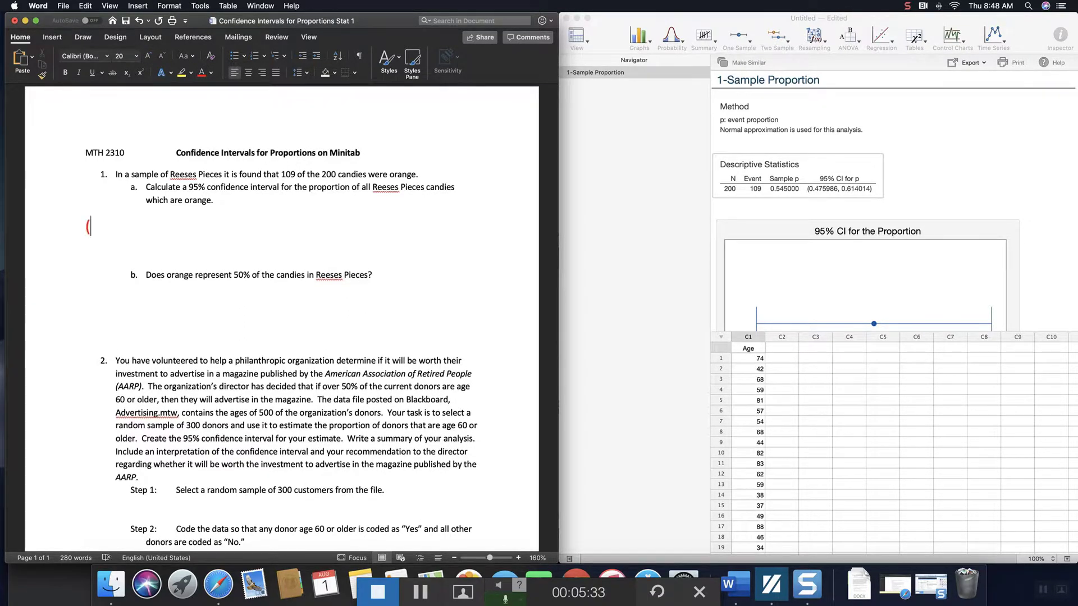
text(0.475986, 0)
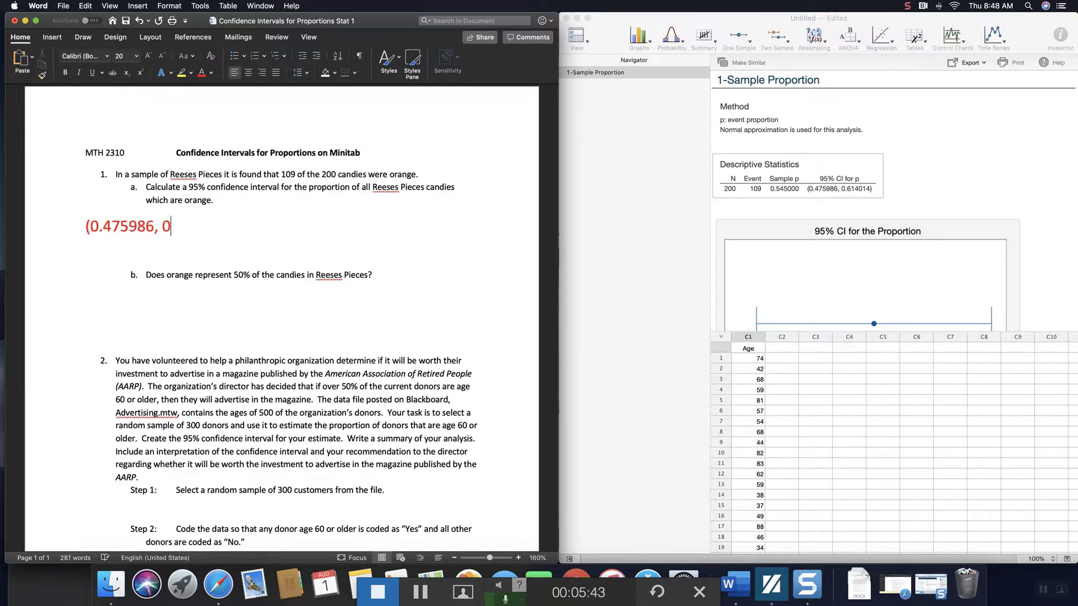
text(.614014))
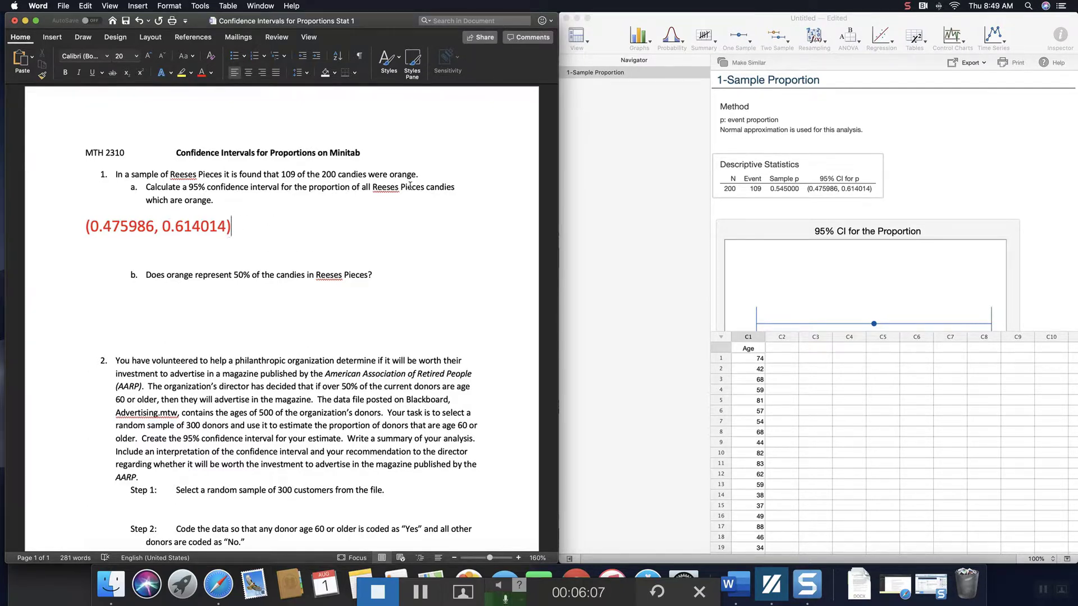
Step: Remove the blank line between the interval answer and question 1b
drag(363, 187, 415, 197)
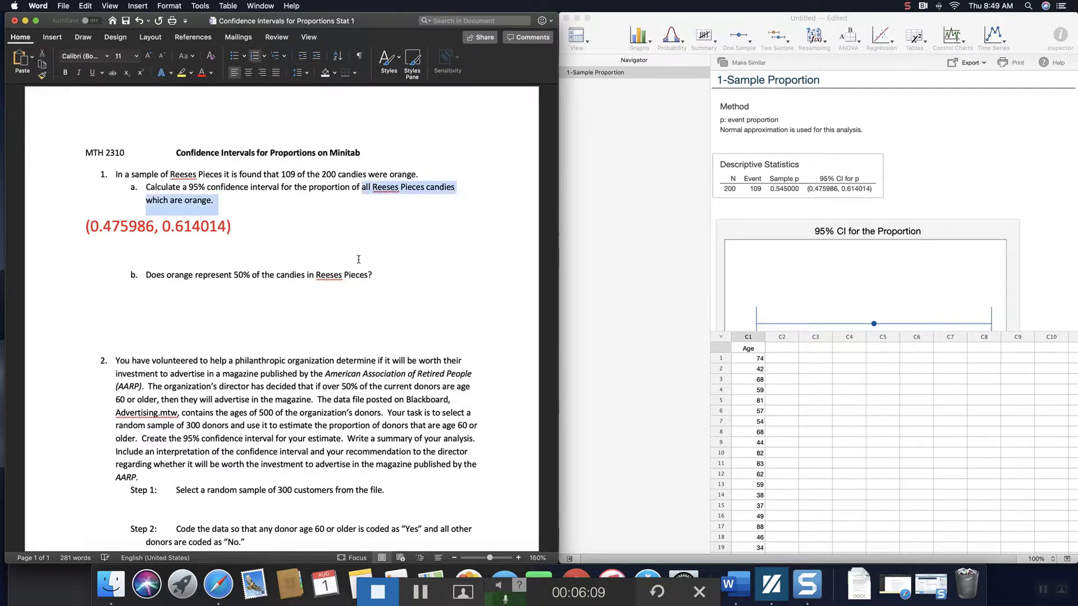
click(176, 262)
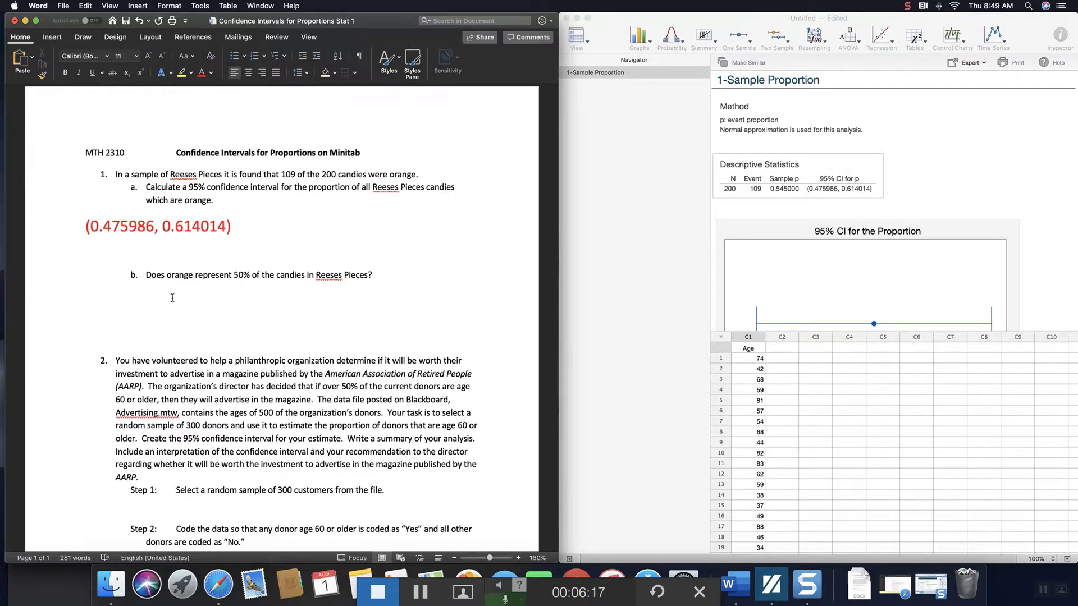
key(BackSpace)
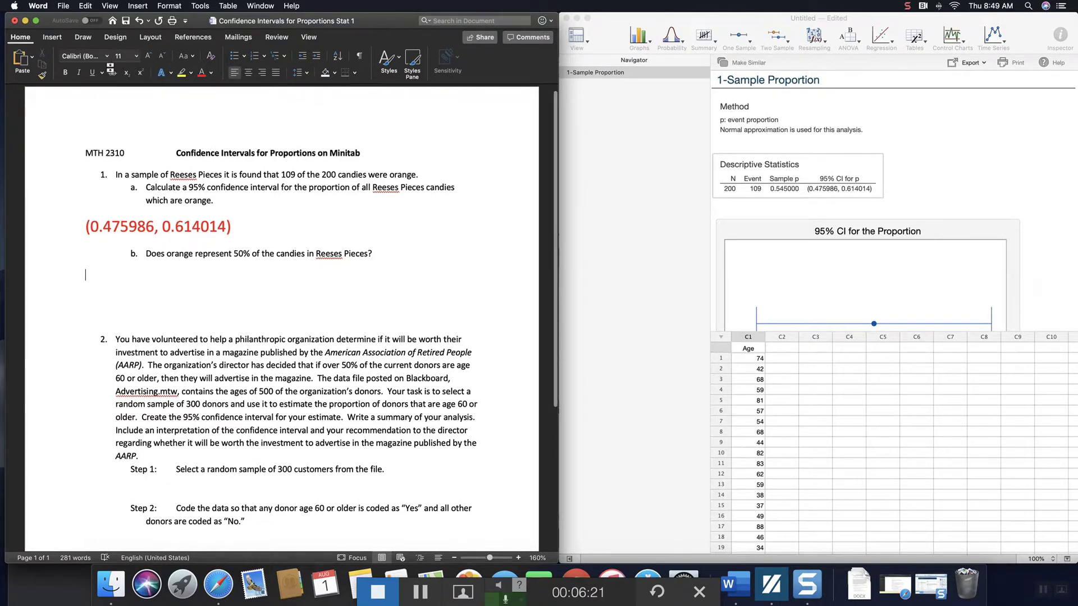
Step: Answer question 1b in red 18 pt text: "Yes, since 0.50 is in the interval it is possible the proportion of Reeses Pieces which are orange."
click(148, 57)
click(148, 57)
click(148, 57)
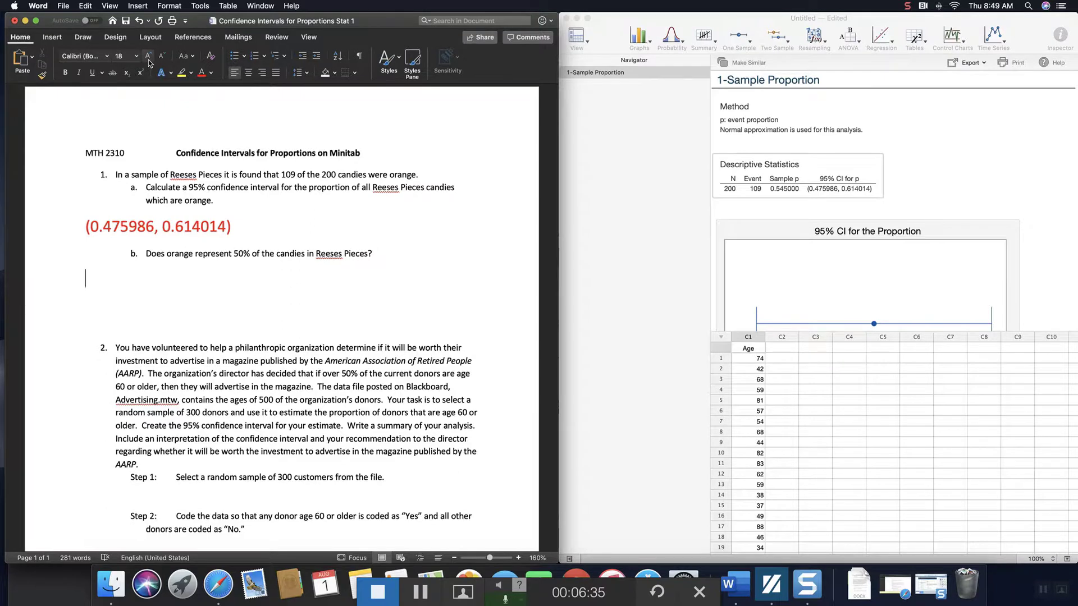
text(Yes, since )
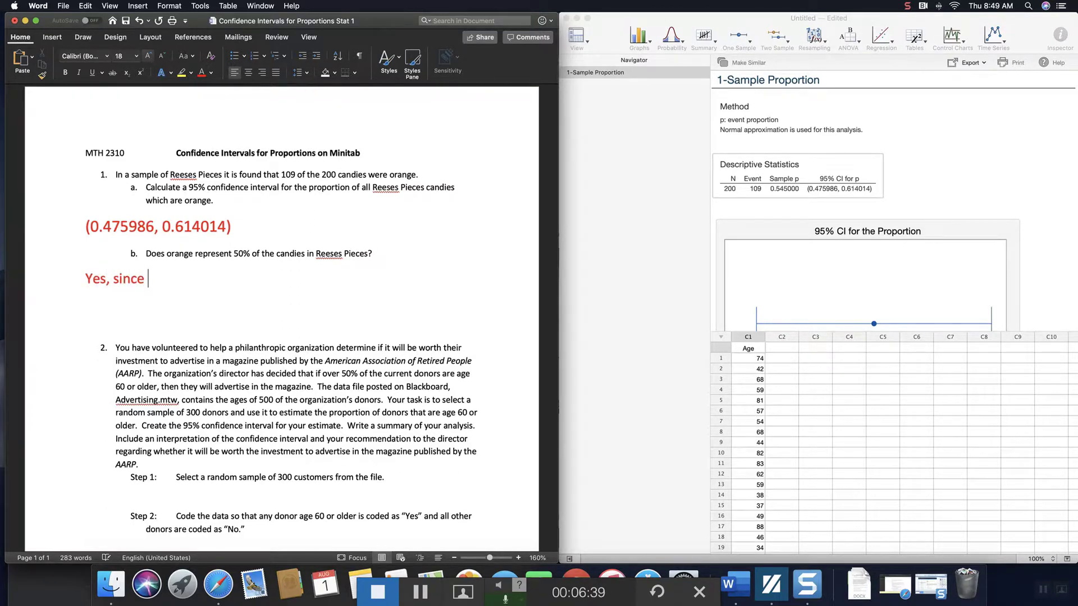
text(0.50)
text(is in the in)
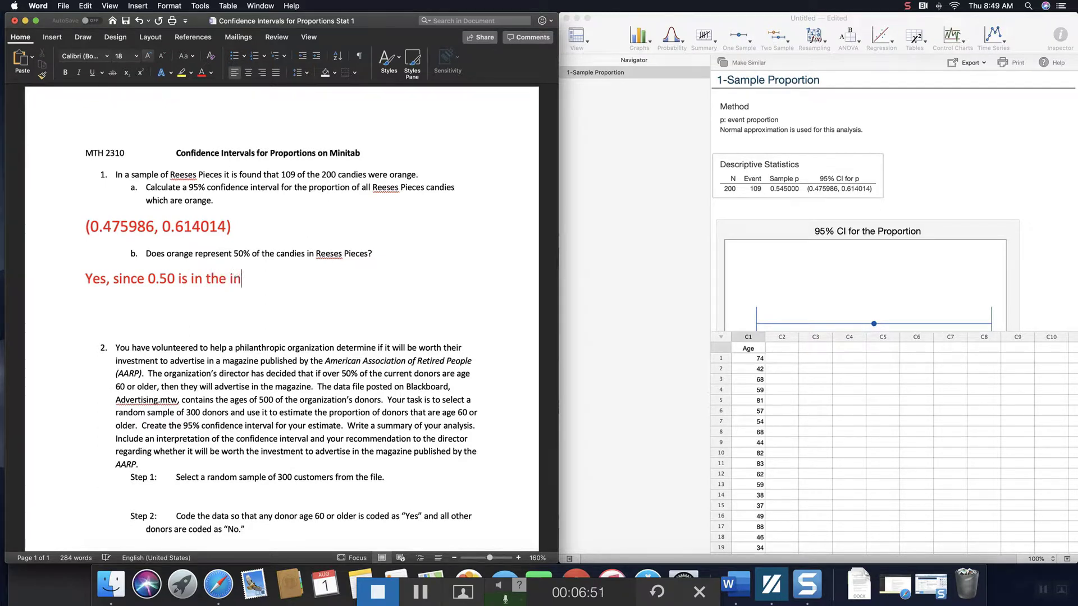
text(terval it is possible the )
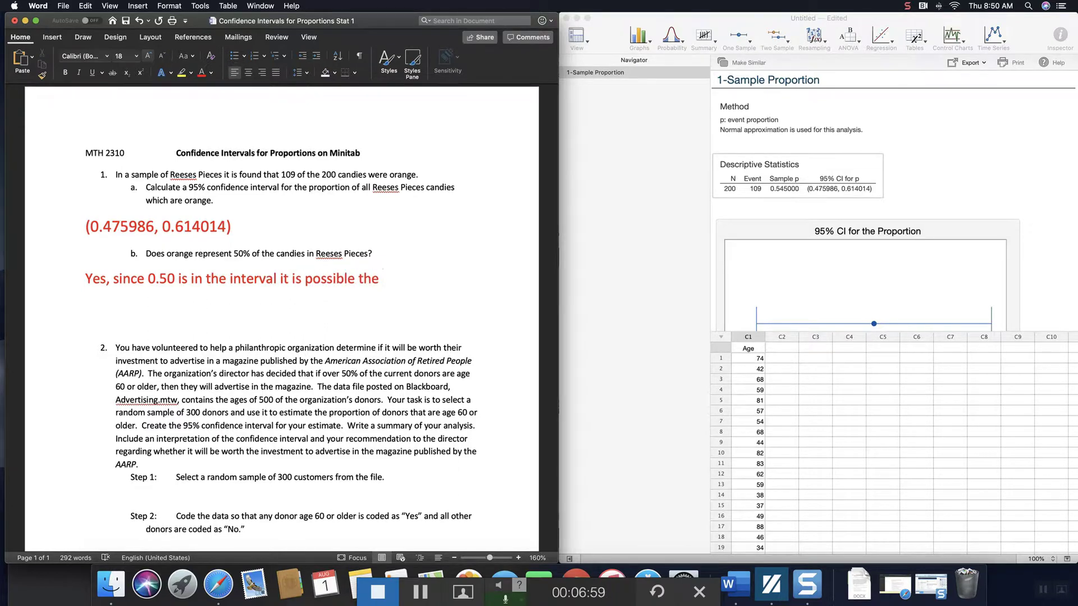
text(proportion of R)
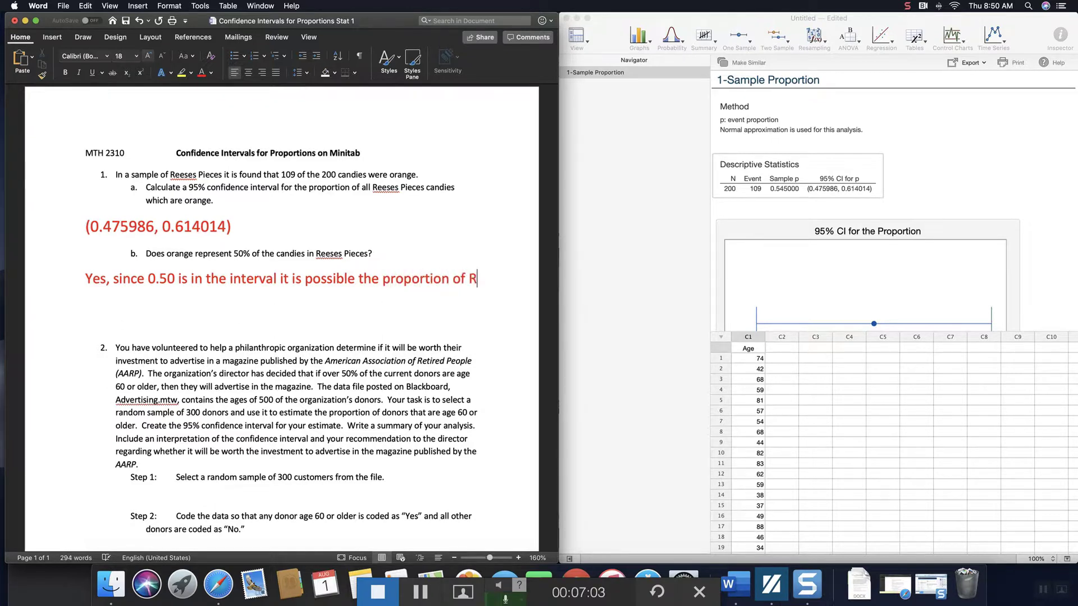
text(ees)
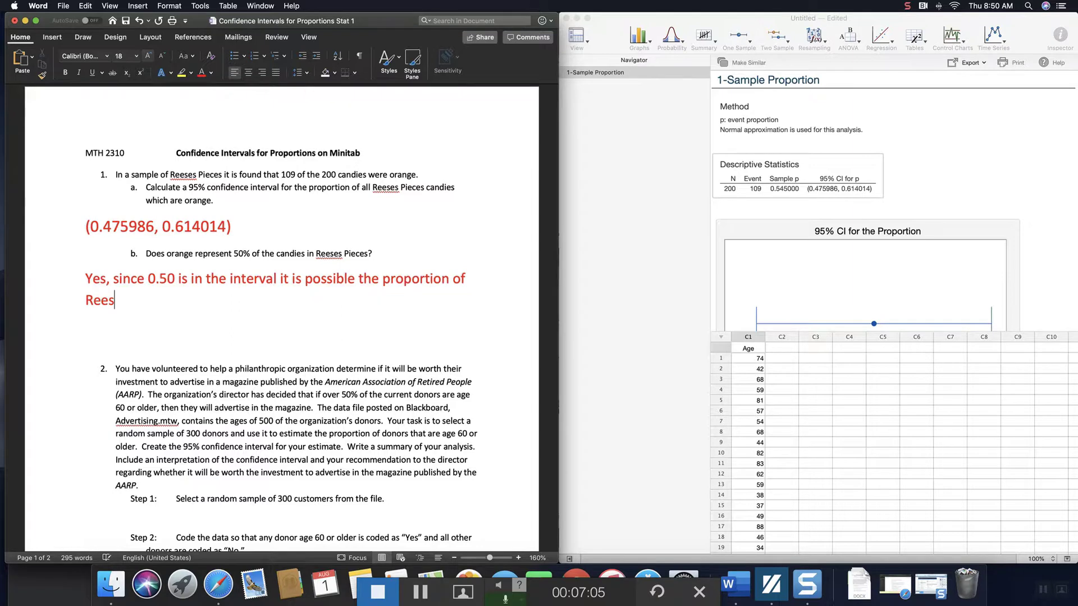
text(es Pie)
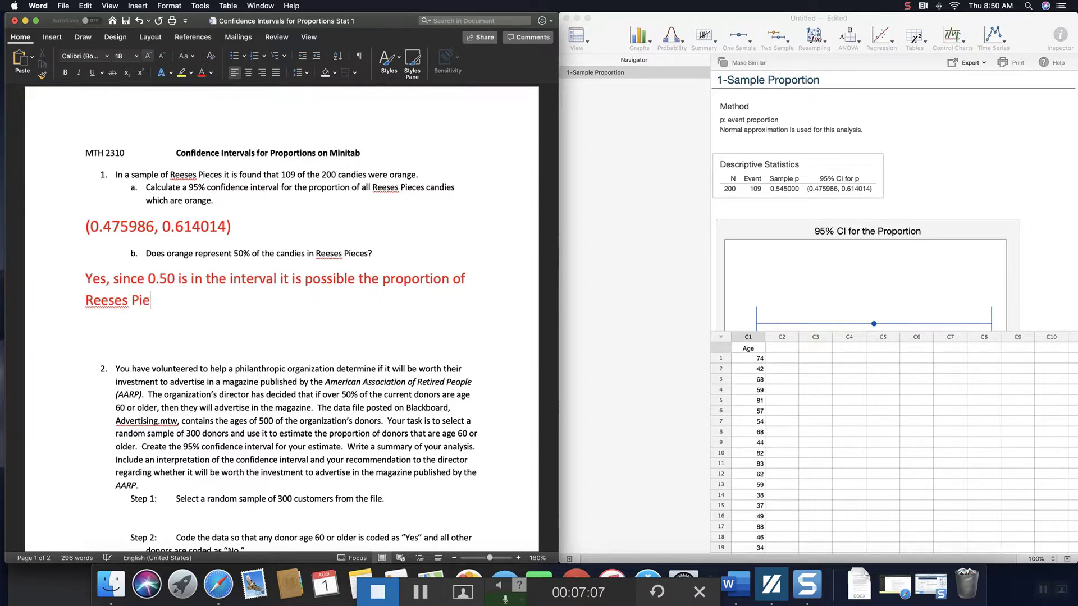
text(ces which are ora)
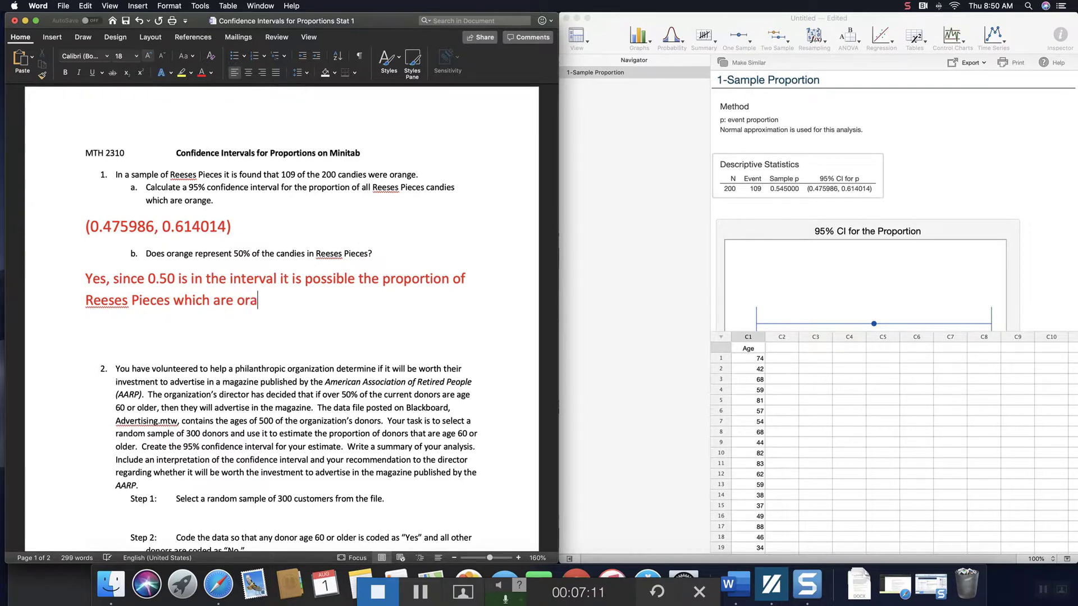
text(nge.)
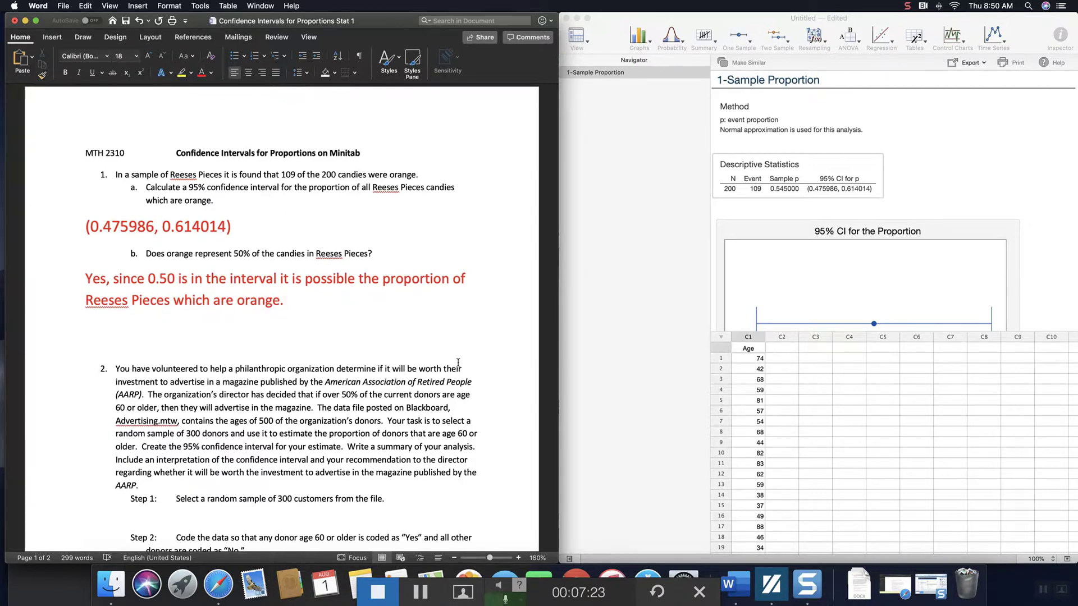
Step: Remove one blank line between the question 1b answer and question 2, keeping the answer's closing period
key(BackSpace)
text(.)
key(Down)
key(BackSpace)
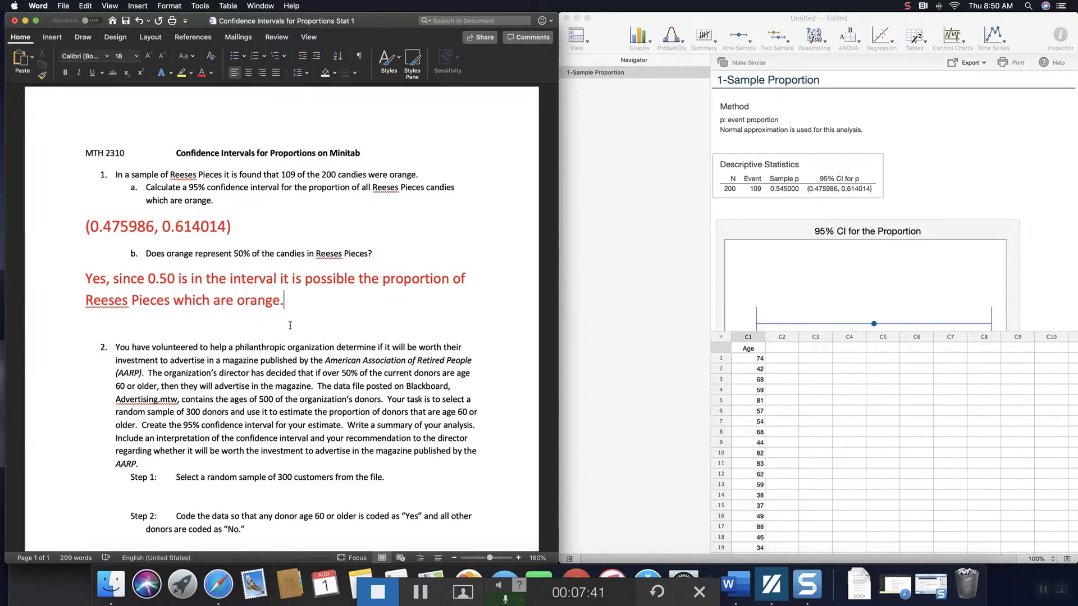
Step: Examine question 2 of the worksheet, including its Steps 1 to 3 and parts a to c
scroll(408, 324, down, 2)
scroll(408, 324, down, 5)
scroll(409, 324, down, 3)
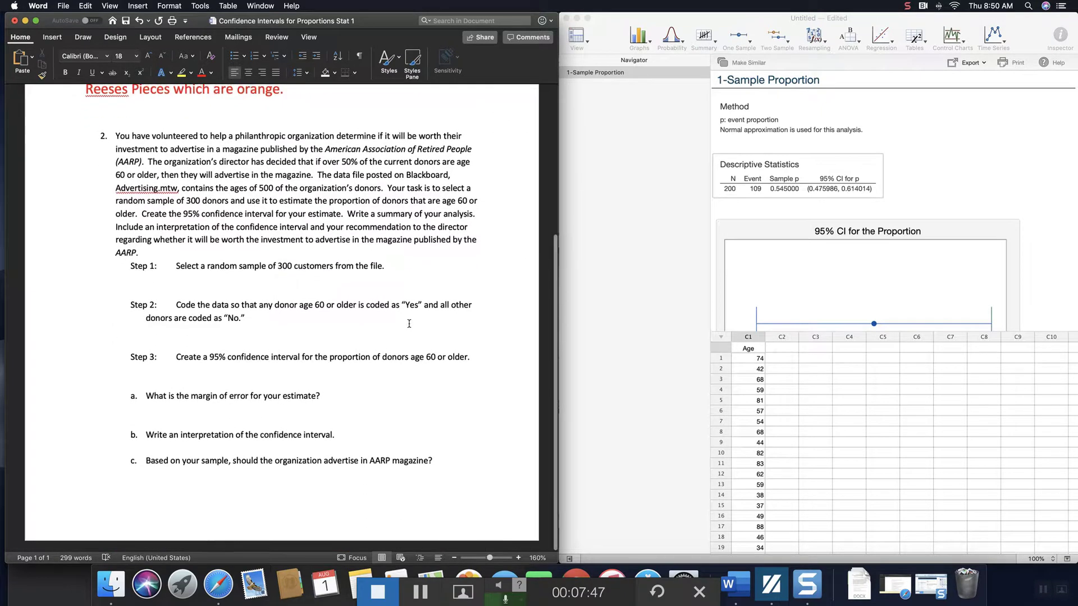